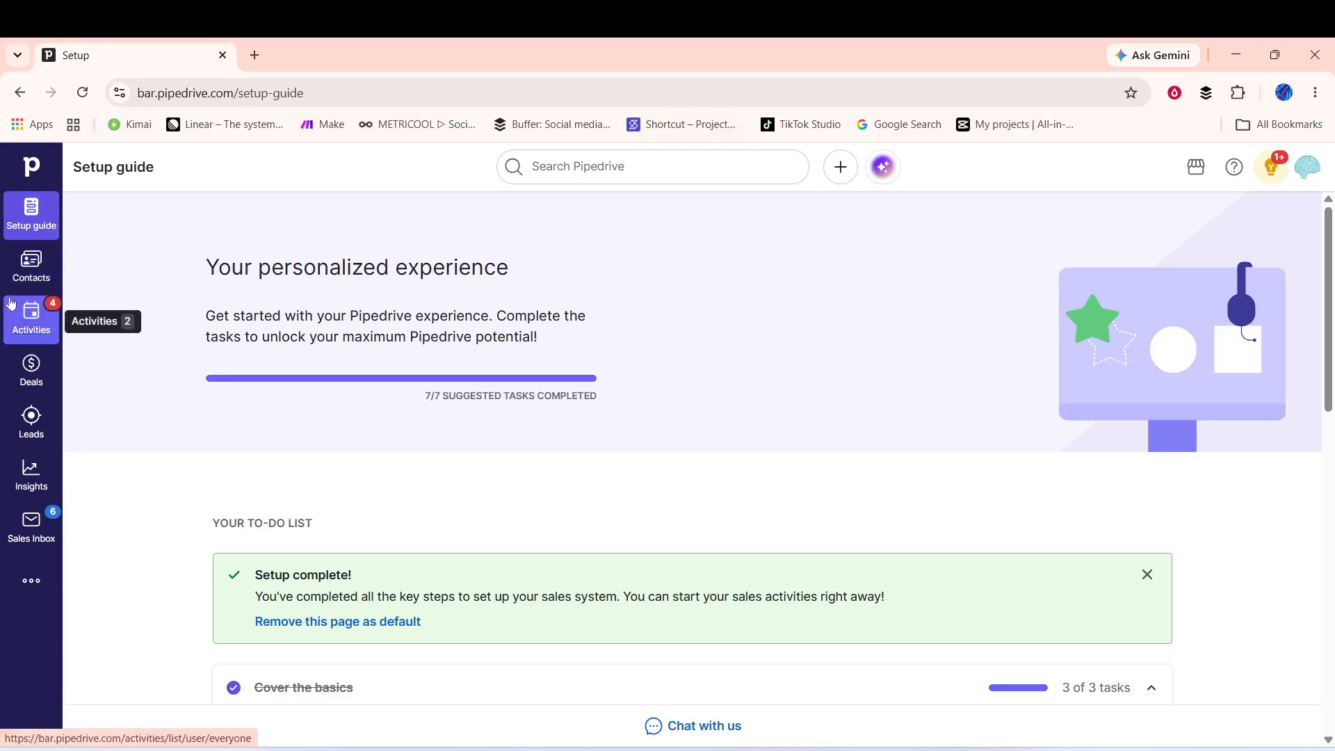
Go to the Organizations list in Contacts and start creating a new filter
left_click(12, 271)
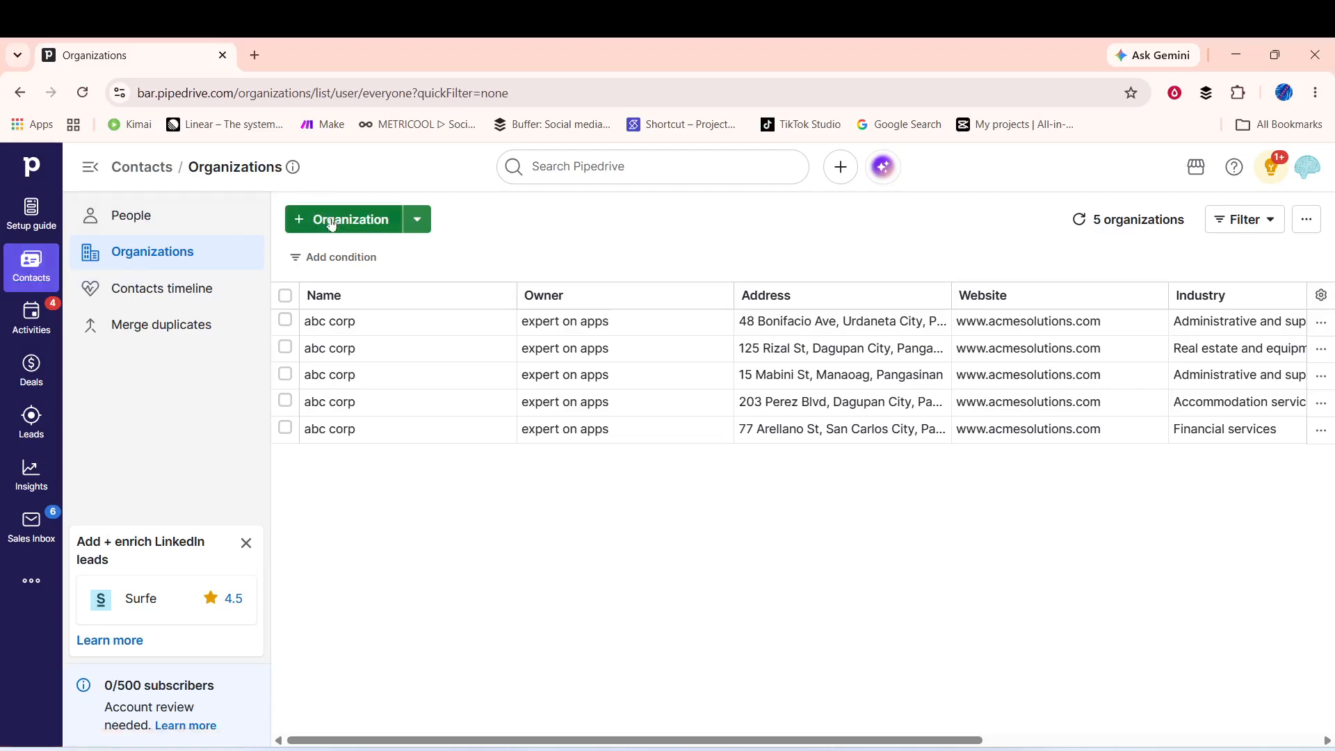
left_click(186, 259)
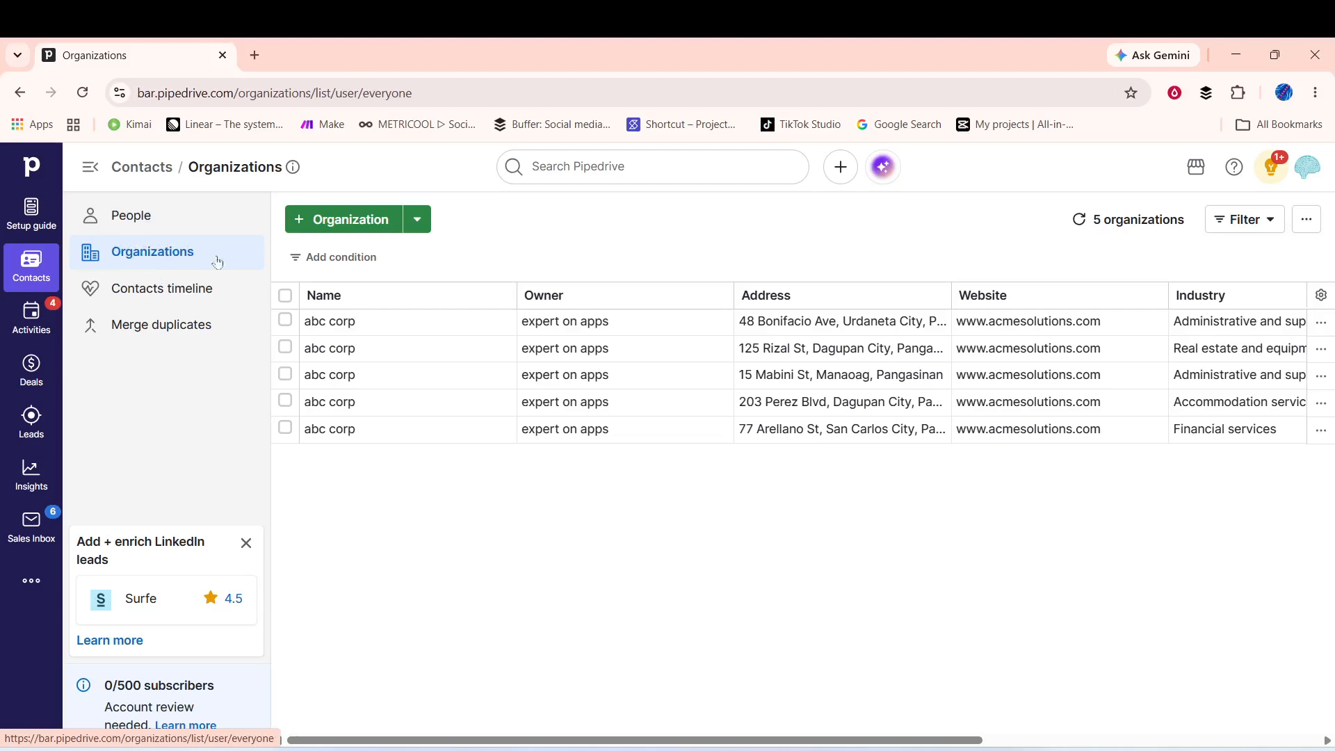
left_click(1239, 228)
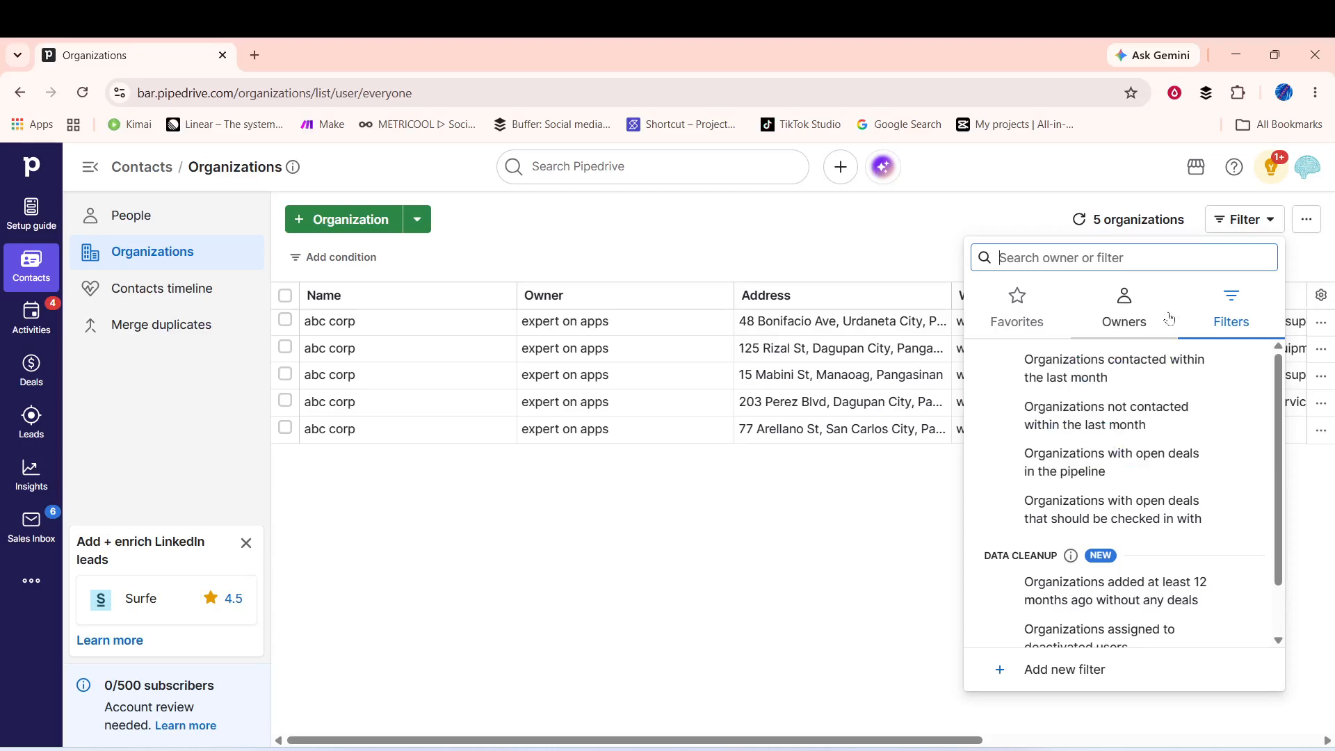
left_click(1070, 671)
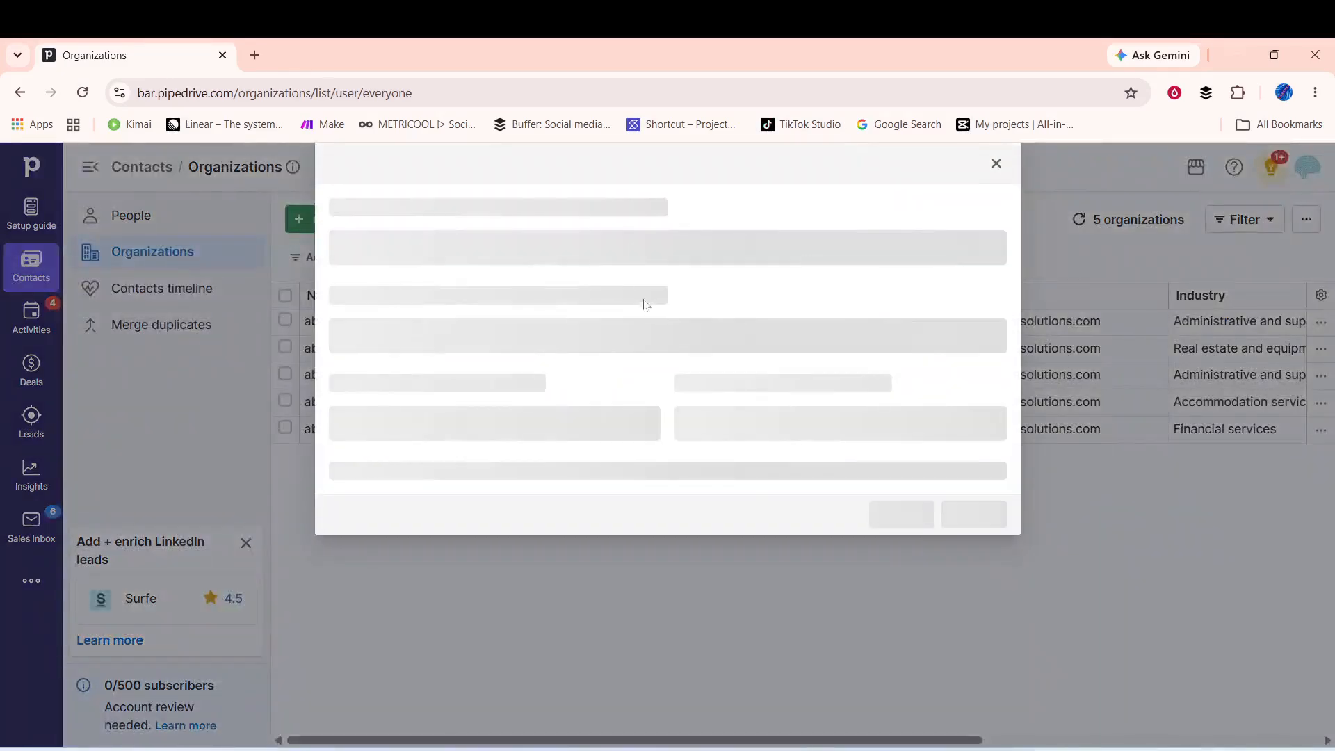
Set the match-all condition to Organization Industry is Consumer services
left_click(571, 250)
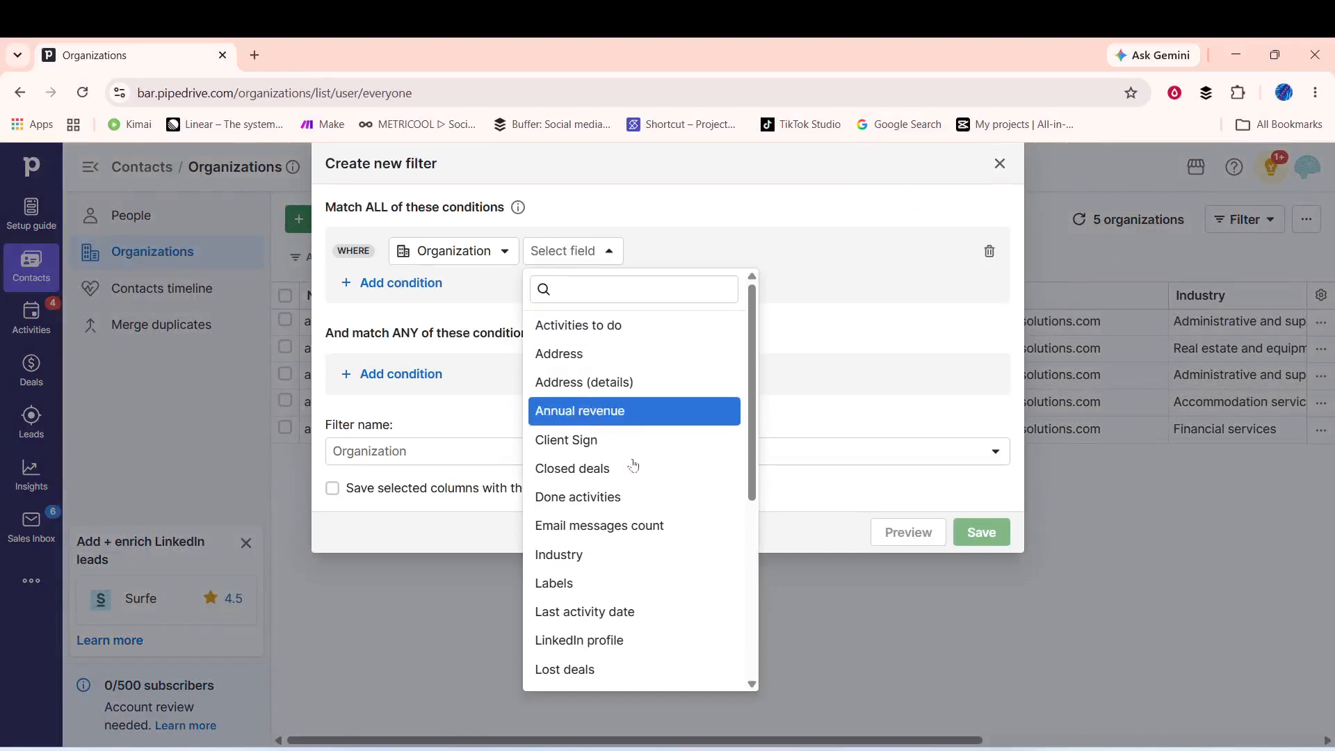
left_click(652, 553)
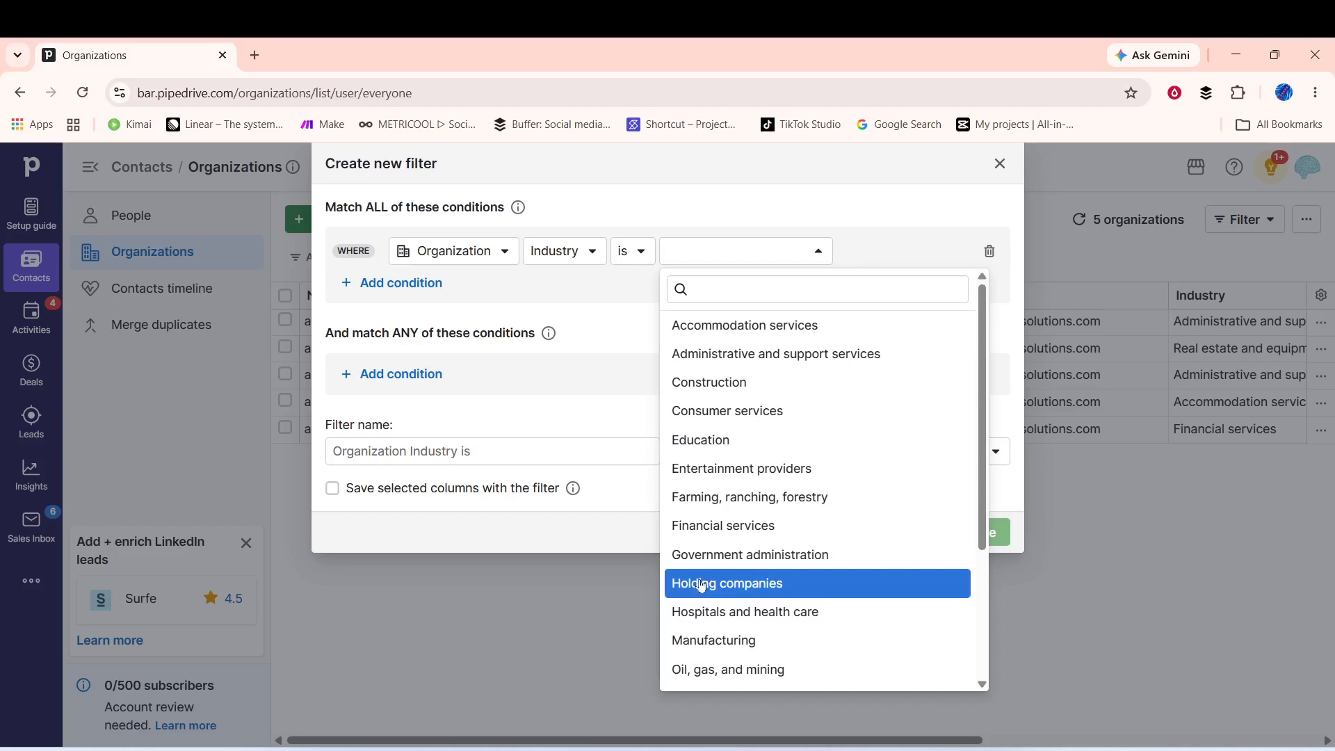
left_click(724, 409)
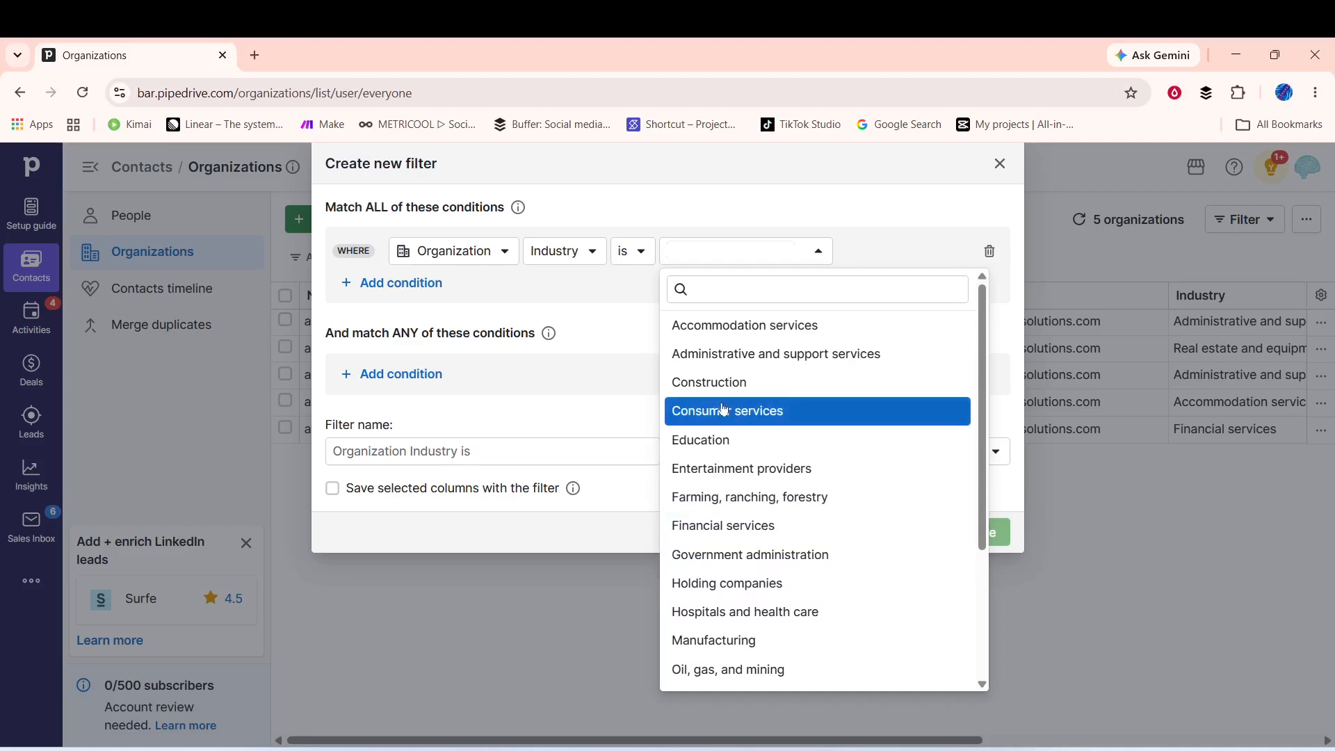
left_click(584, 422)
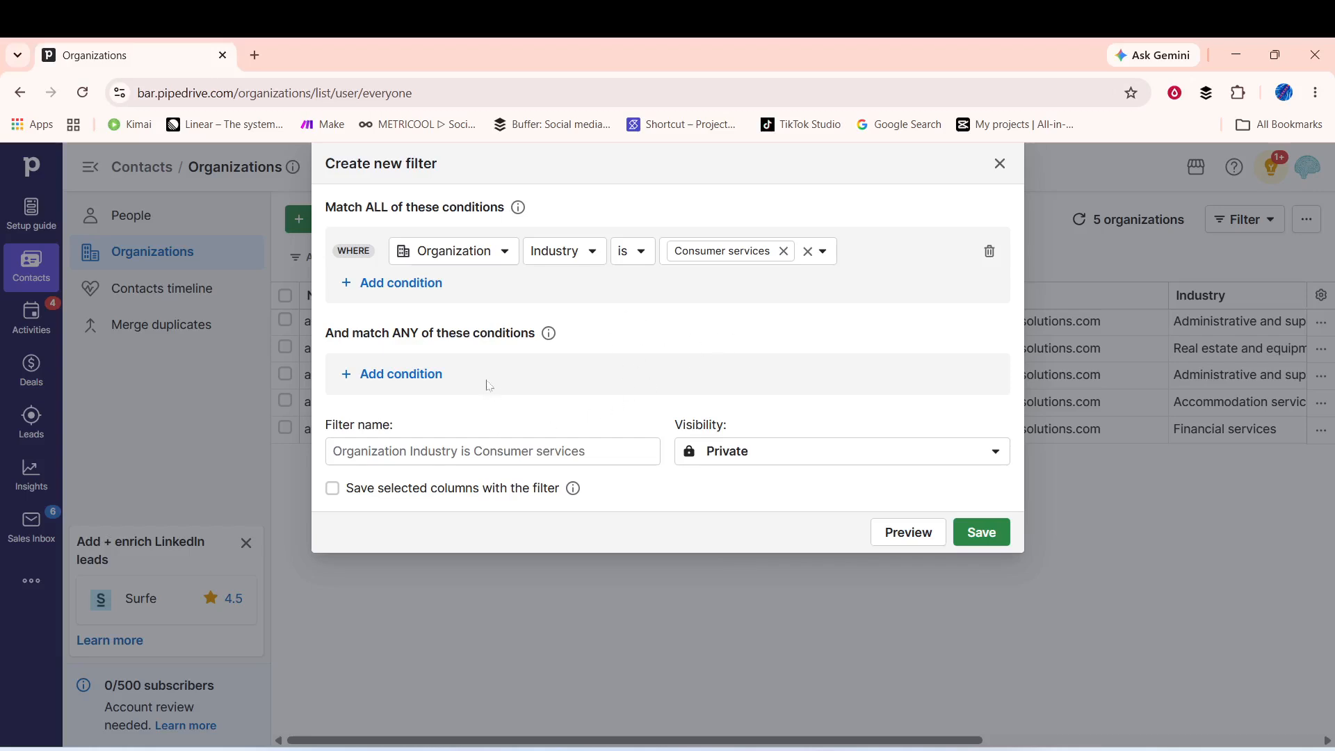
Add a match-any condition on the organization's Client Sign field with the operator "is"
left_click(408, 387)
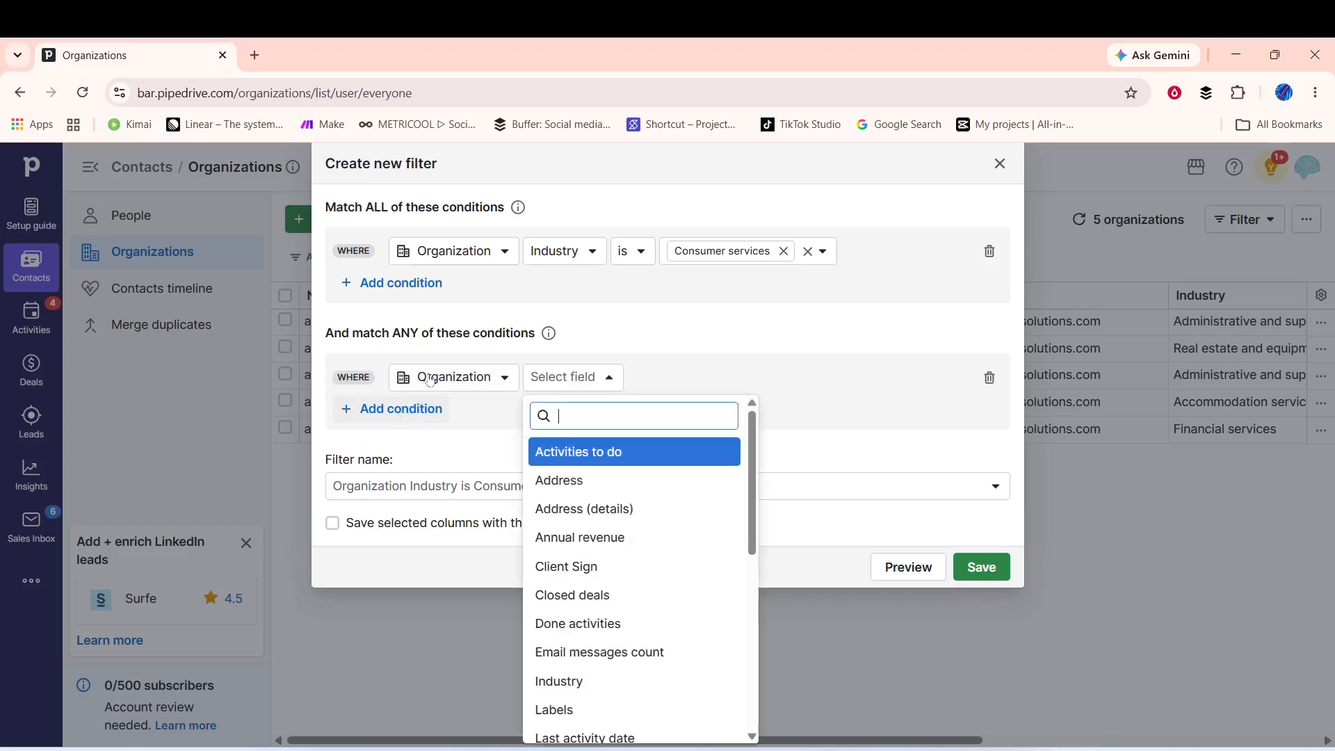
left_click(604, 569)
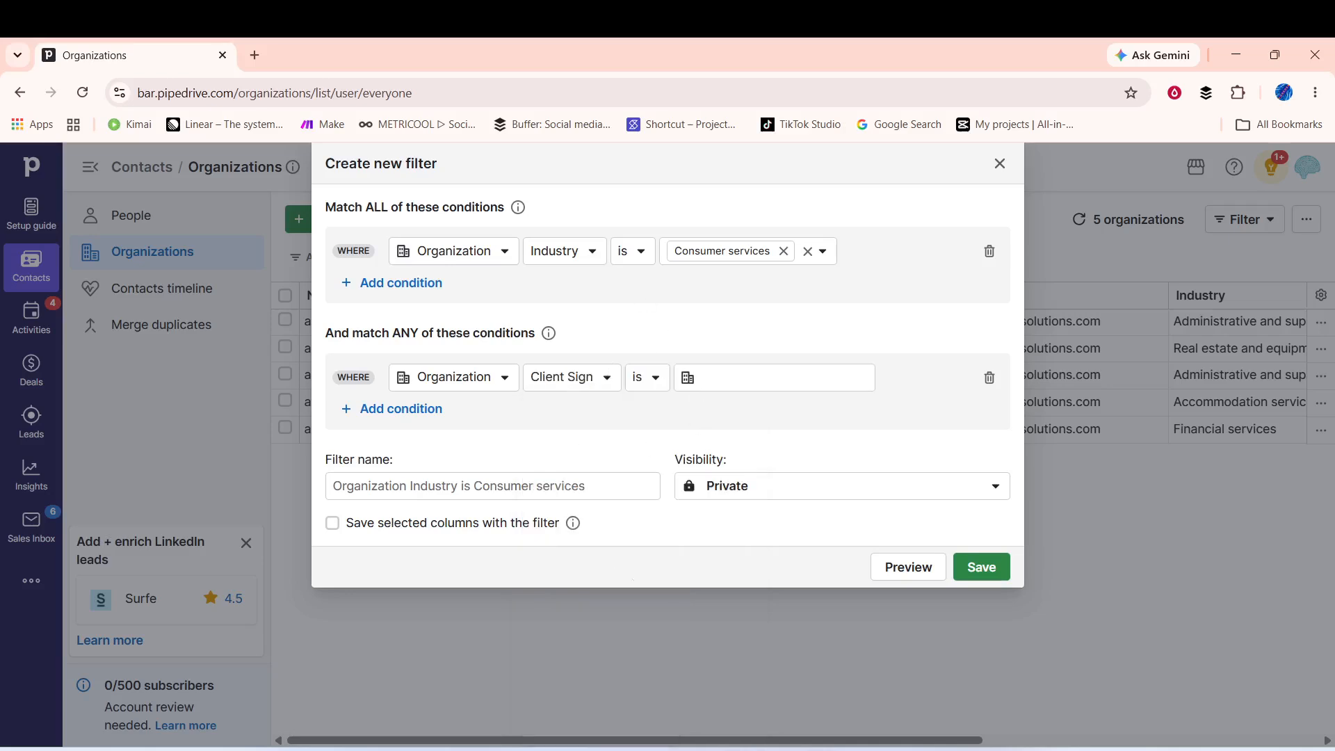
left_click(773, 377)
left_click(687, 377)
left_click(688, 377)
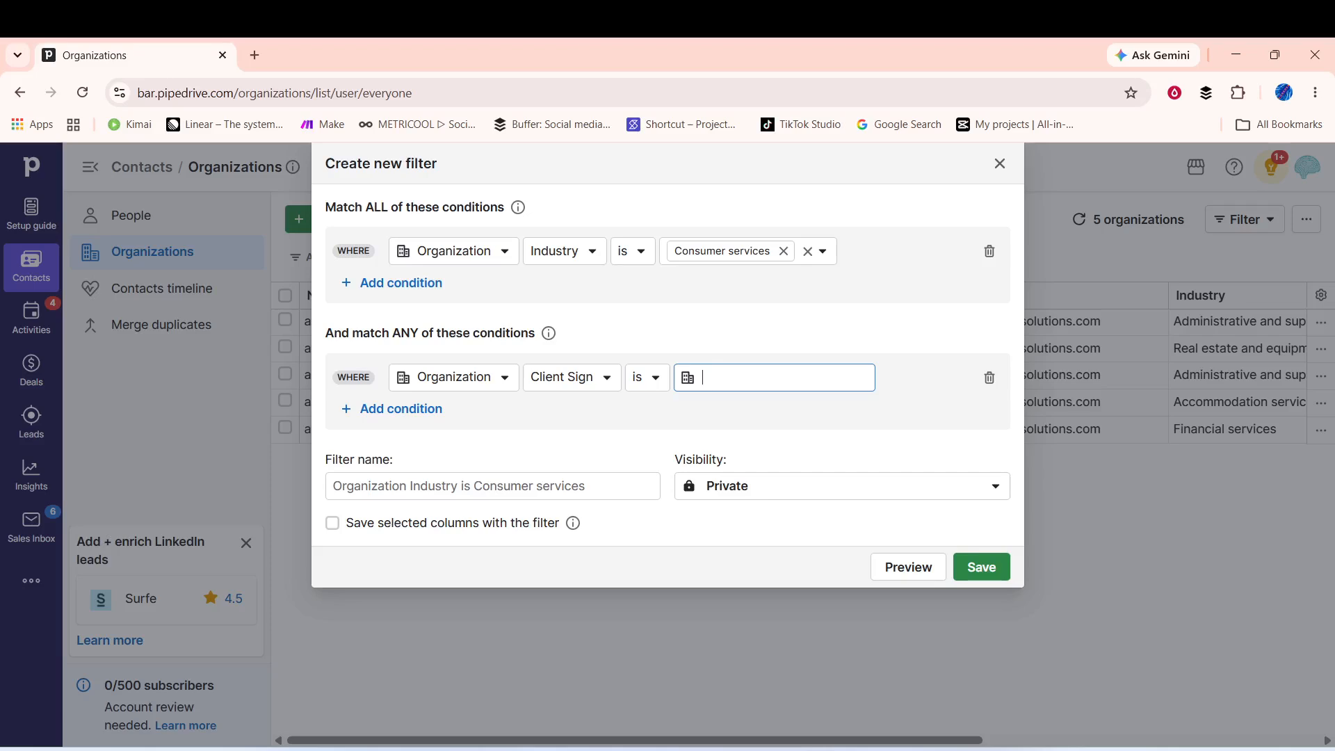
left_click(593, 382)
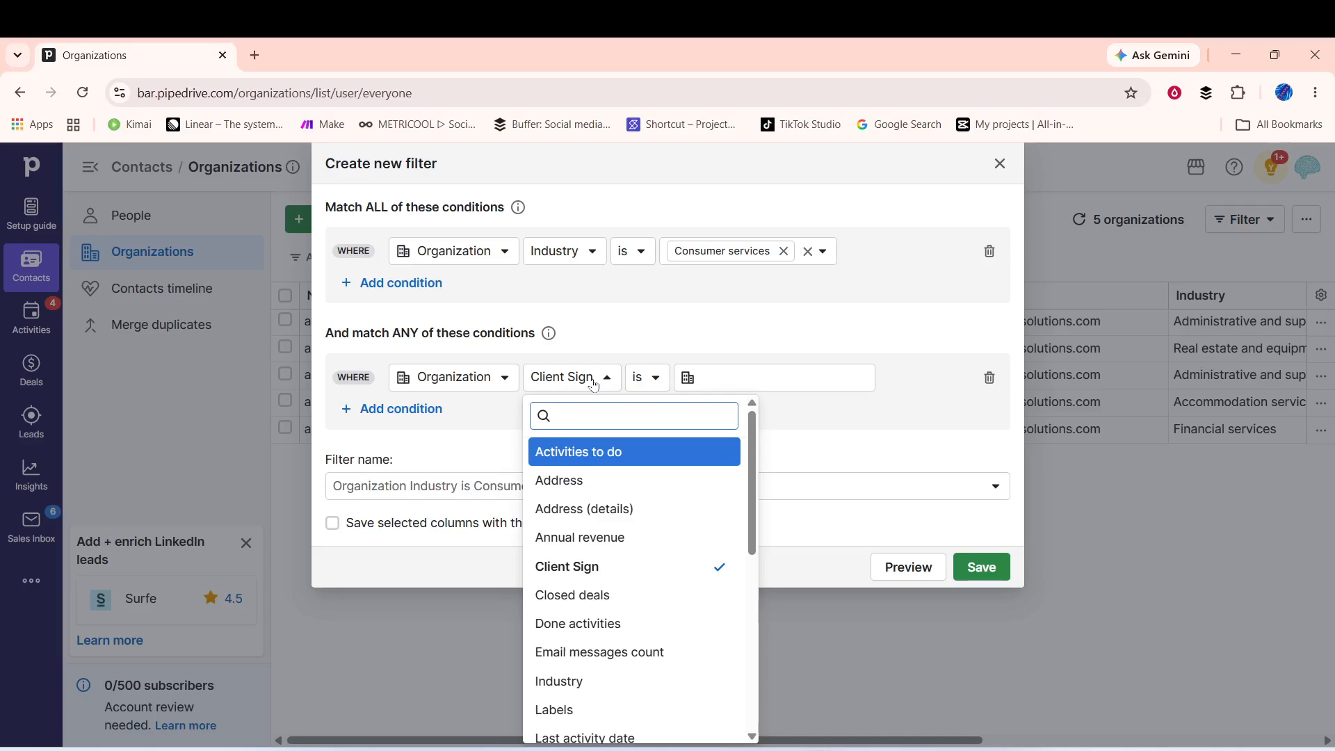
left_click(796, 398)
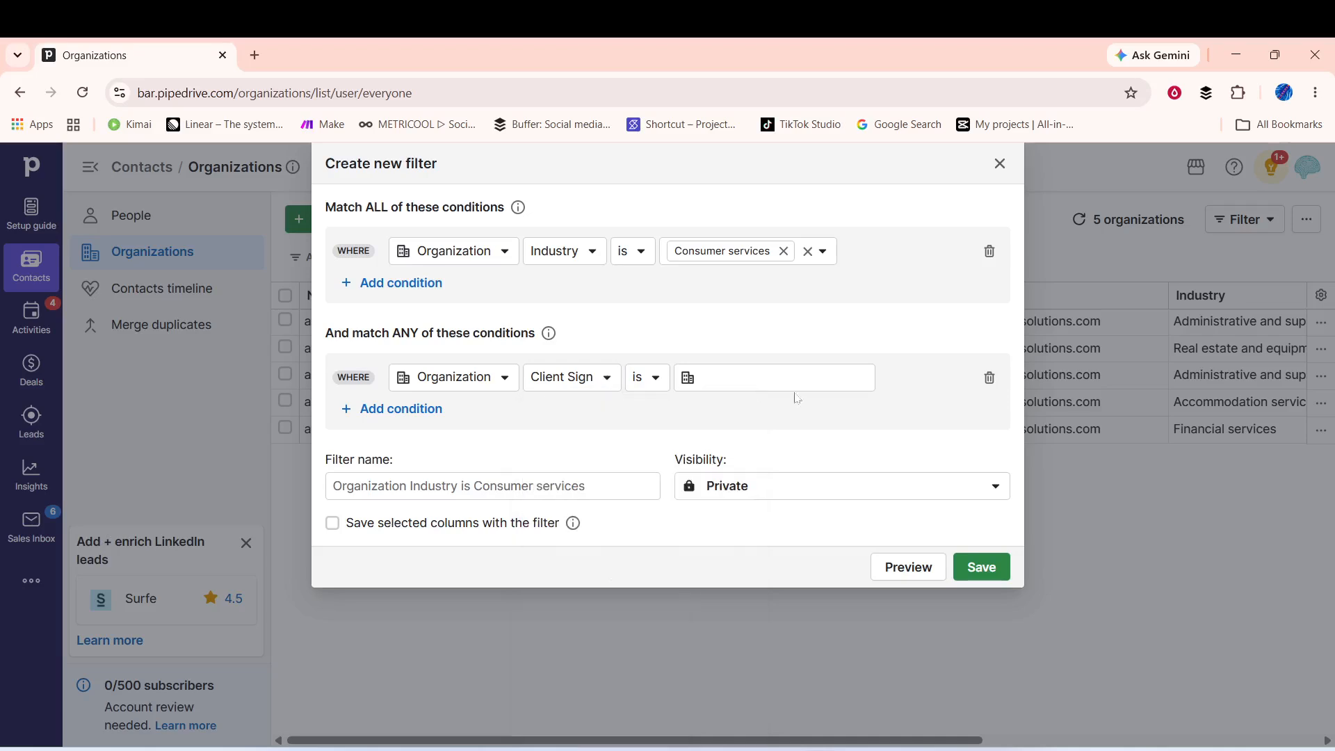
left_click(793, 379)
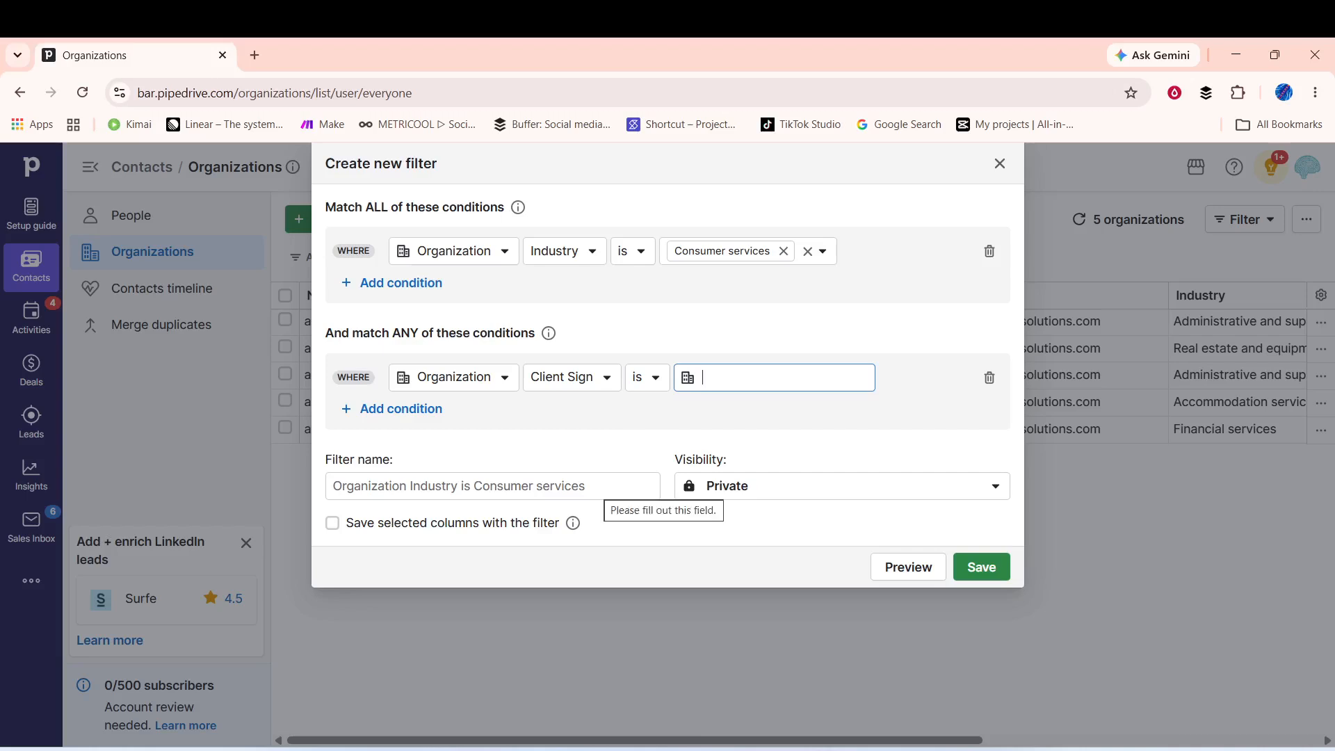
Enable saving the selected columns with the filter and name the filter "marketing"
left_click(500, 530)
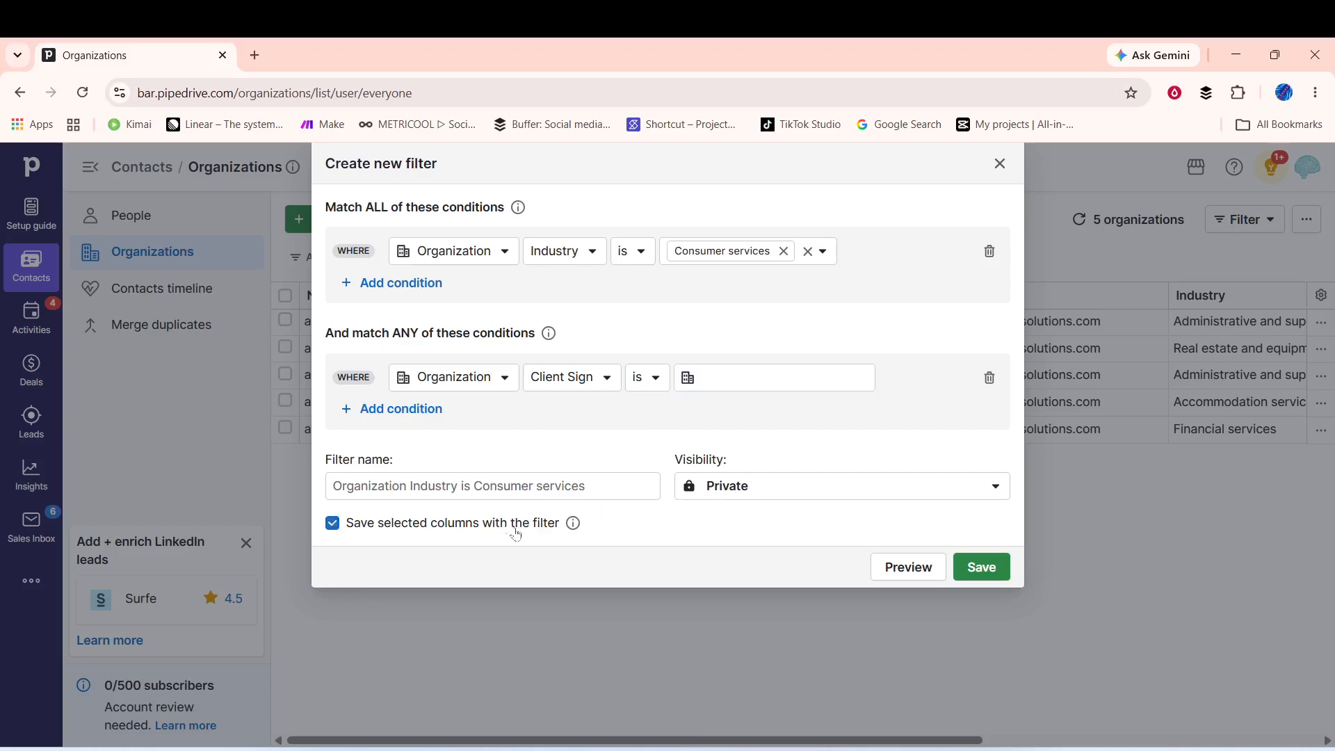
left_click(487, 487)
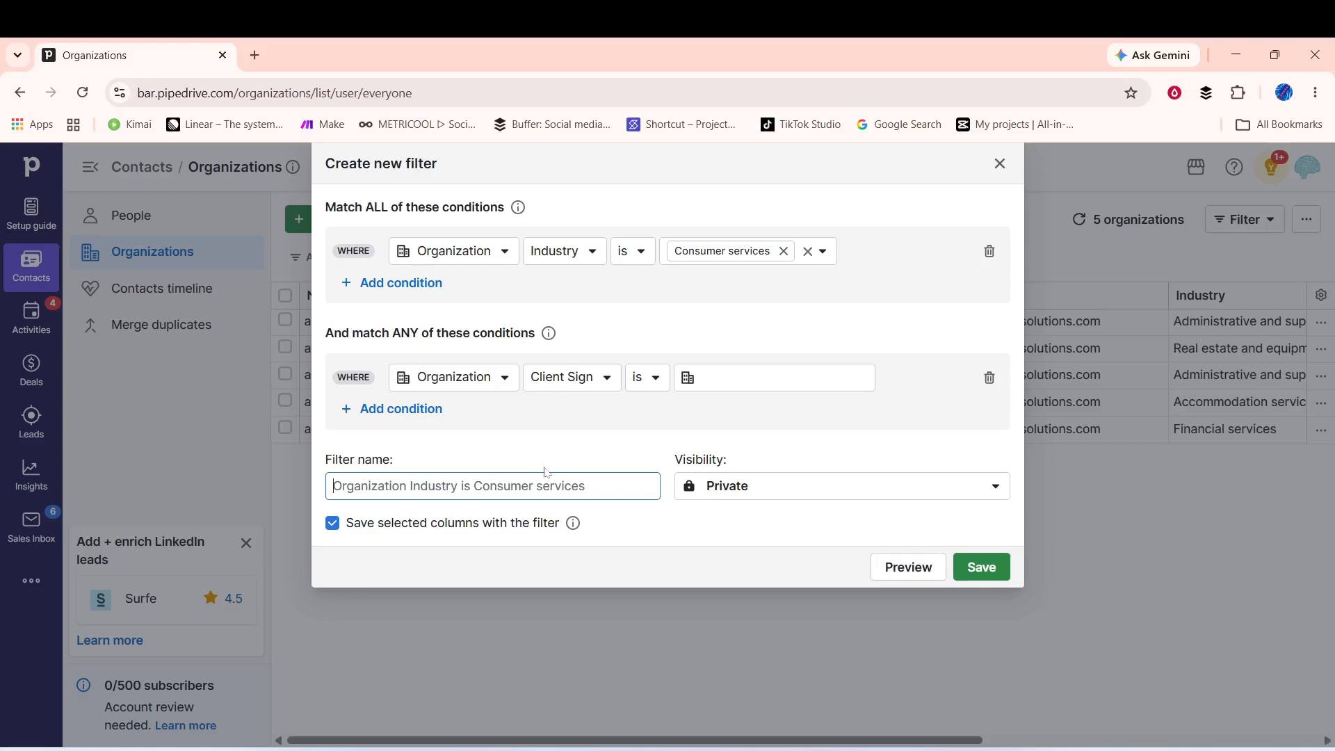
type("ma")
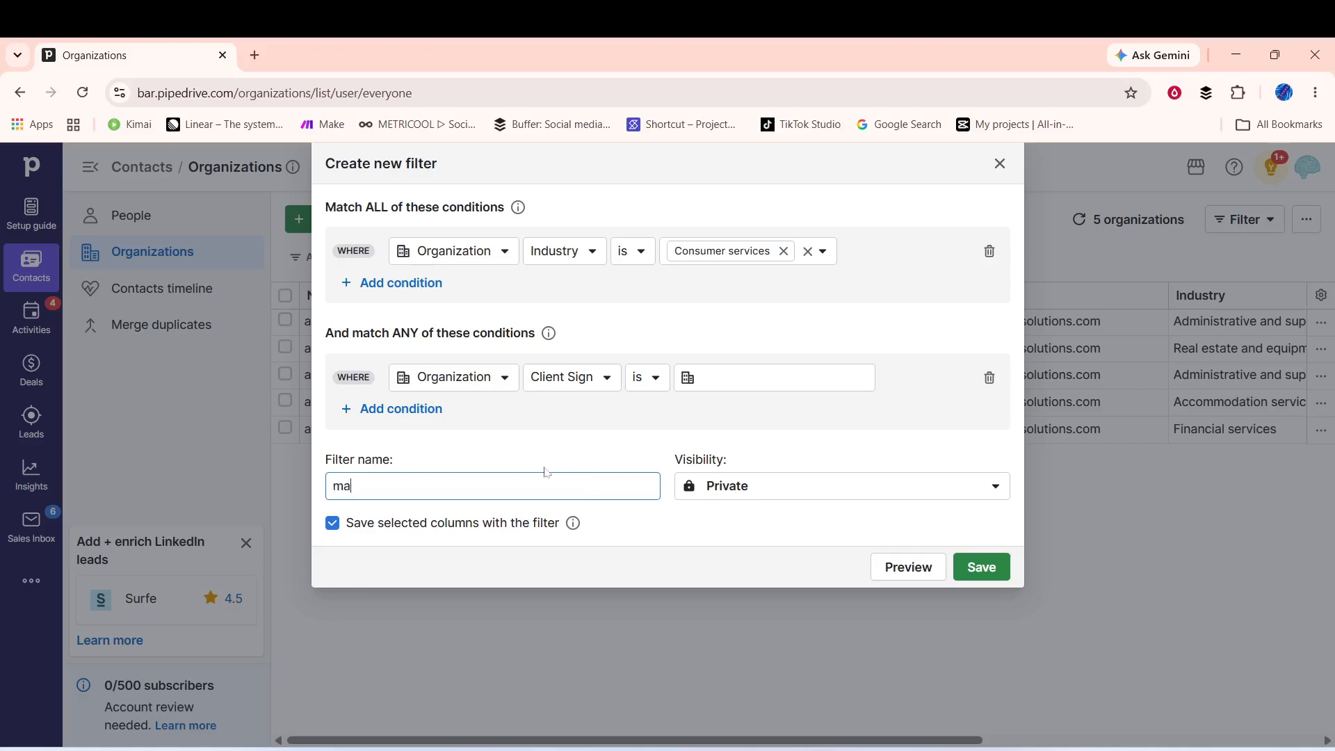
type("rketing")
Try "marketing" as the value of the Client Sign condition and clear it again
left_click(702, 379)
type("marketi")
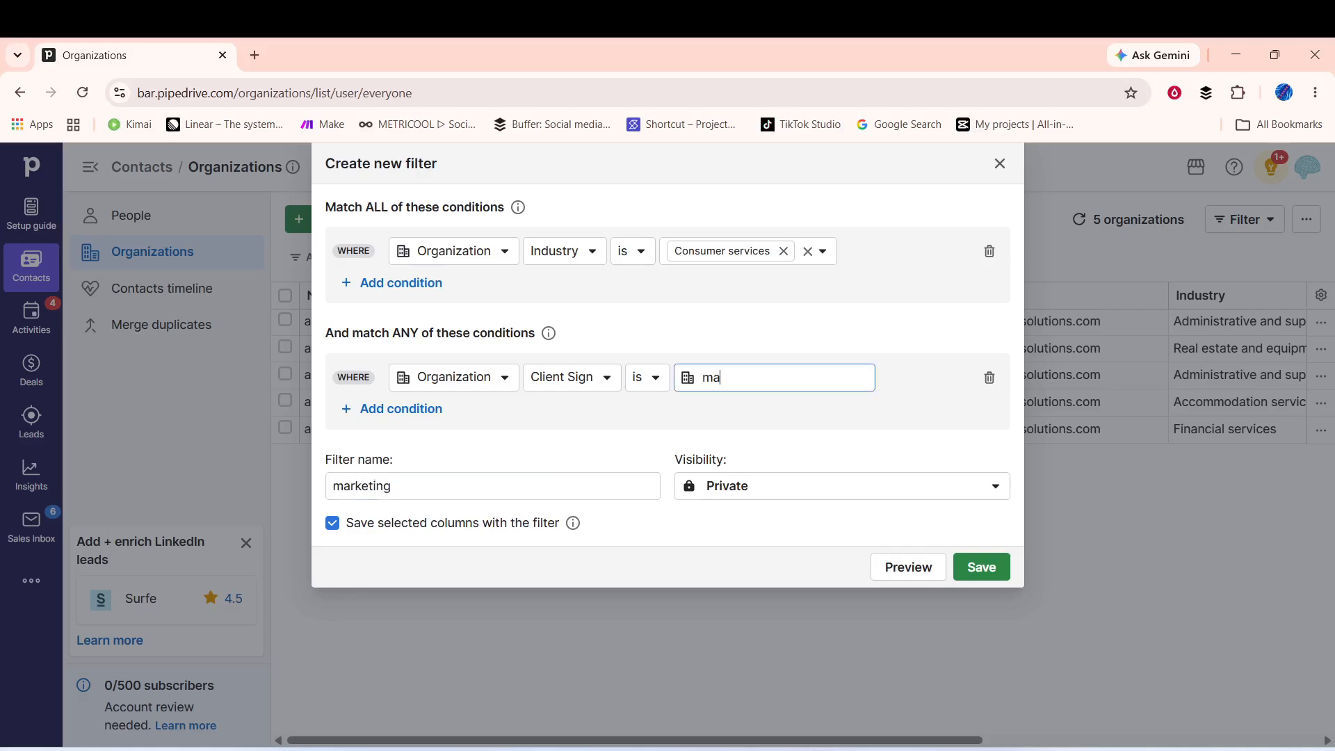
type("ng")
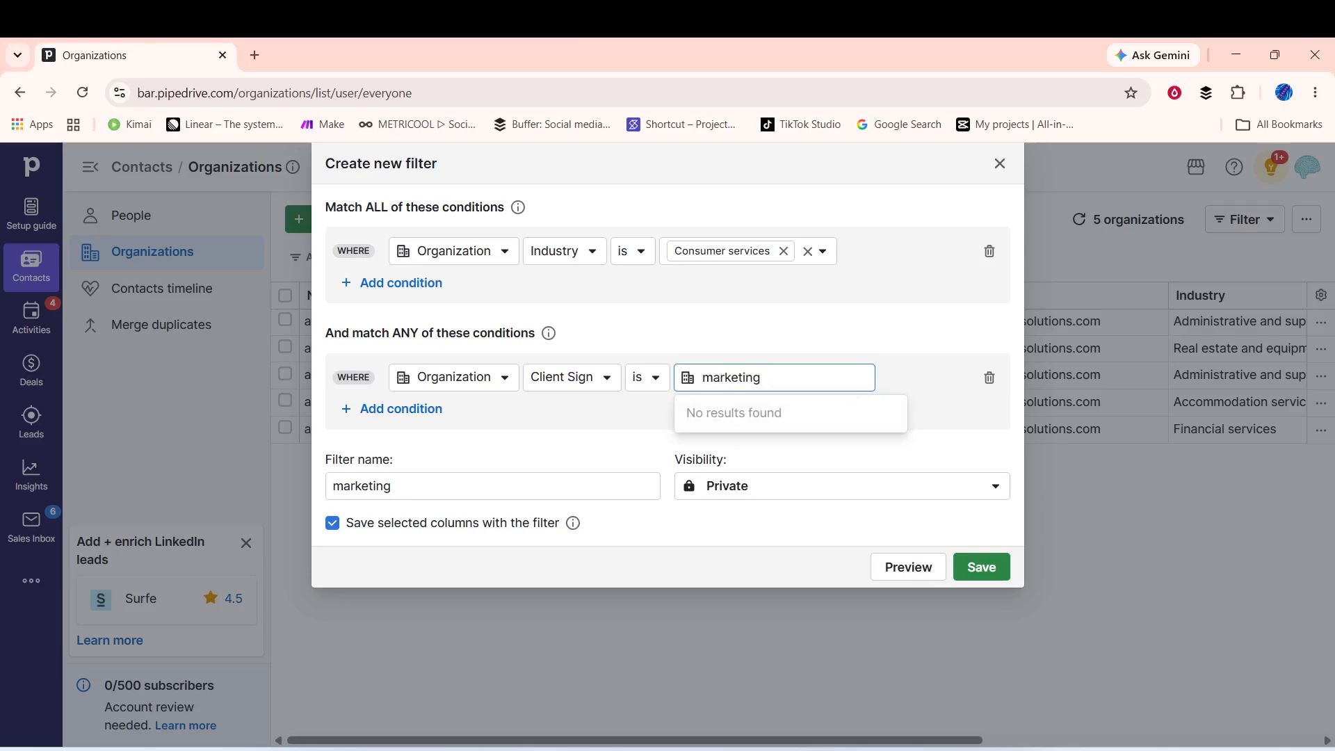
key("BackSpace")
key("BackSpace")
key("BackSpace")
key("BackSpace")
key("BackSpace")
key("BackSpace")
key("BackSpace")
key("BackSpace")
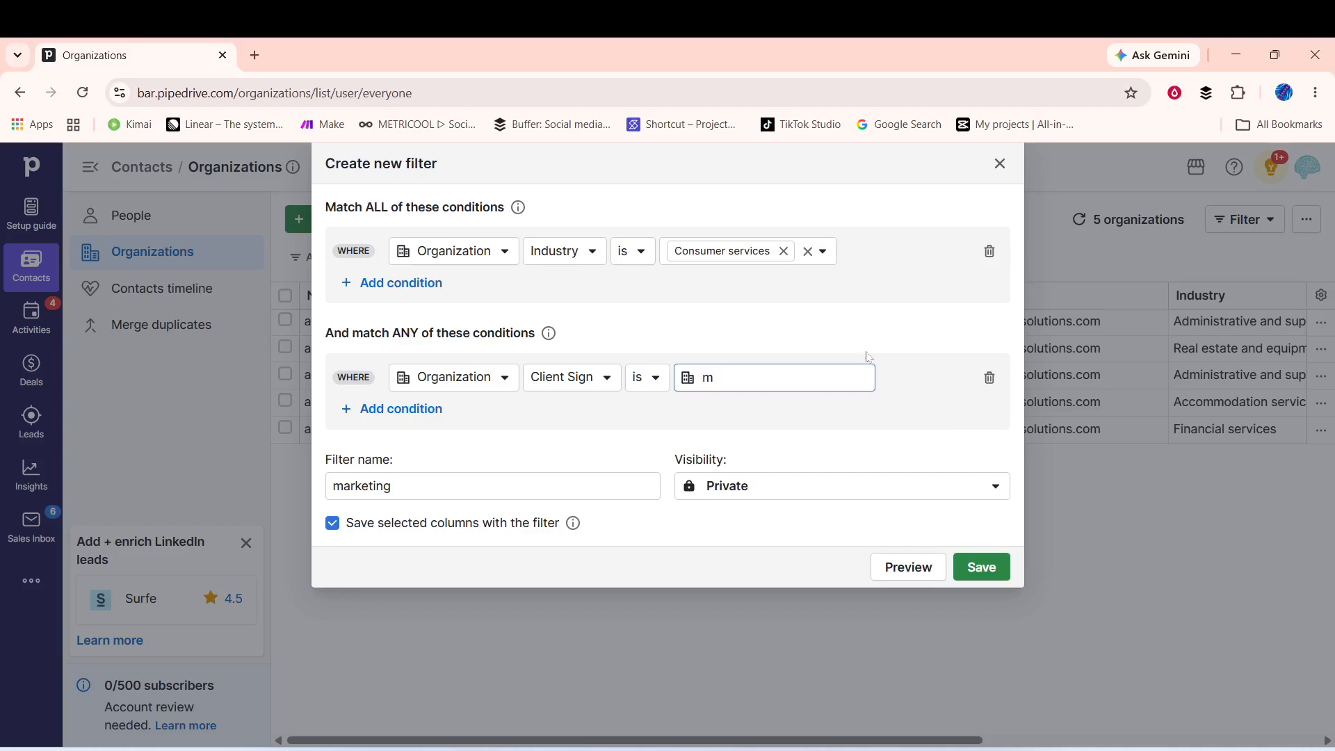
key("BackSpace")
Enter "sas" as the value of the Client Sign condition
type("as")
key("BackSpace")
key("BackSpace")
type("s")
type("as")
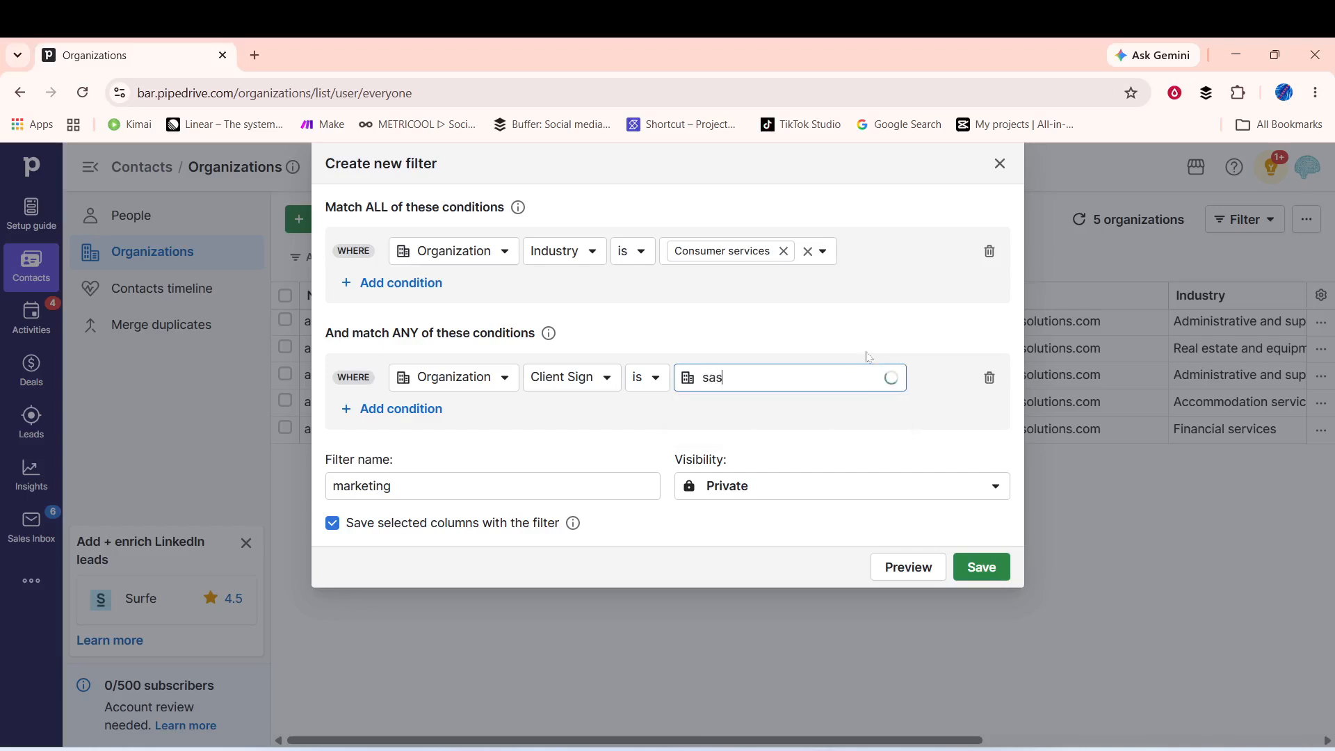